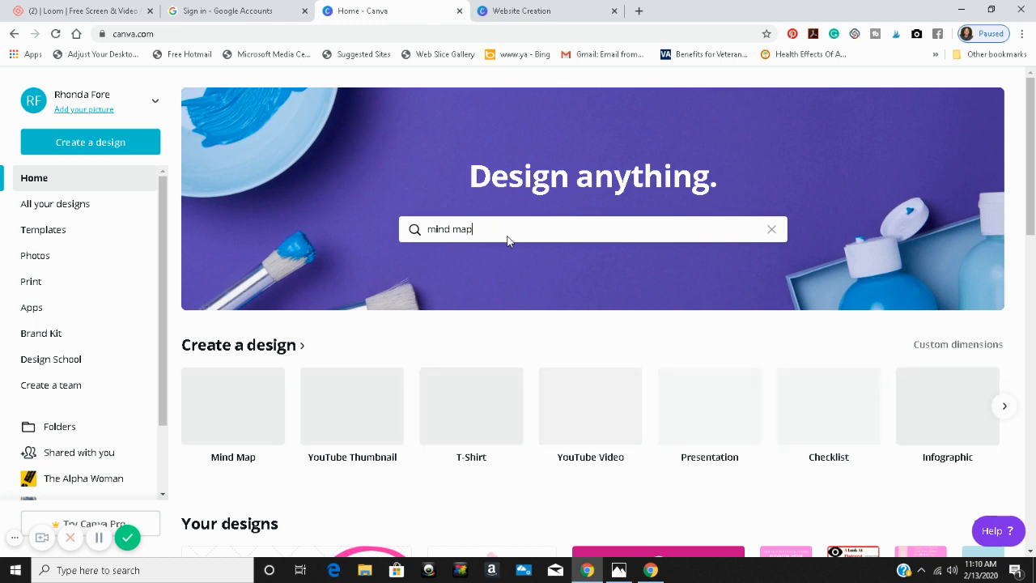
# Search the Canva templates for "mind map" and look through the resulting designs.
pyautogui.press('Return')
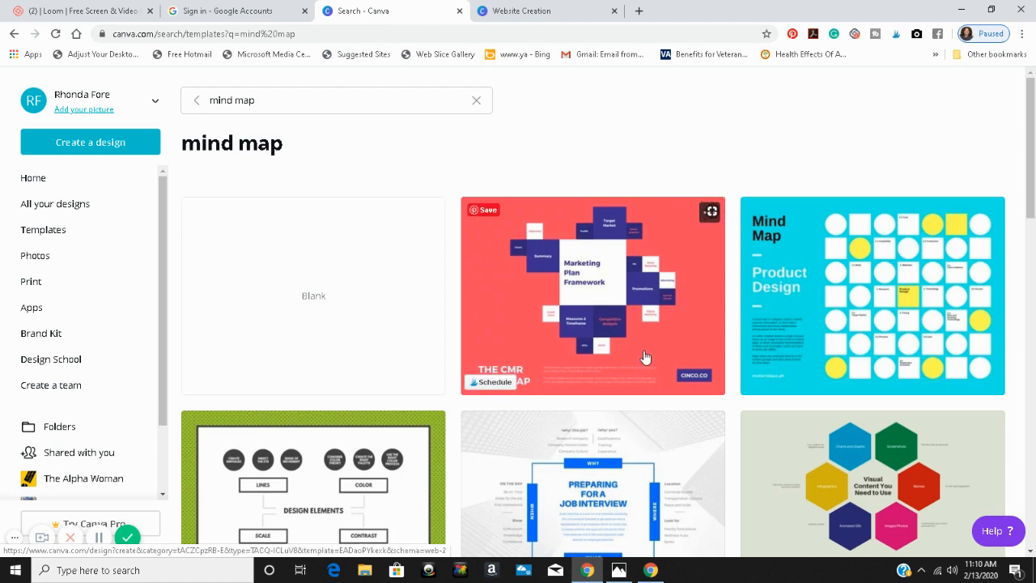
pyautogui.scroll(-2, 645, 357)
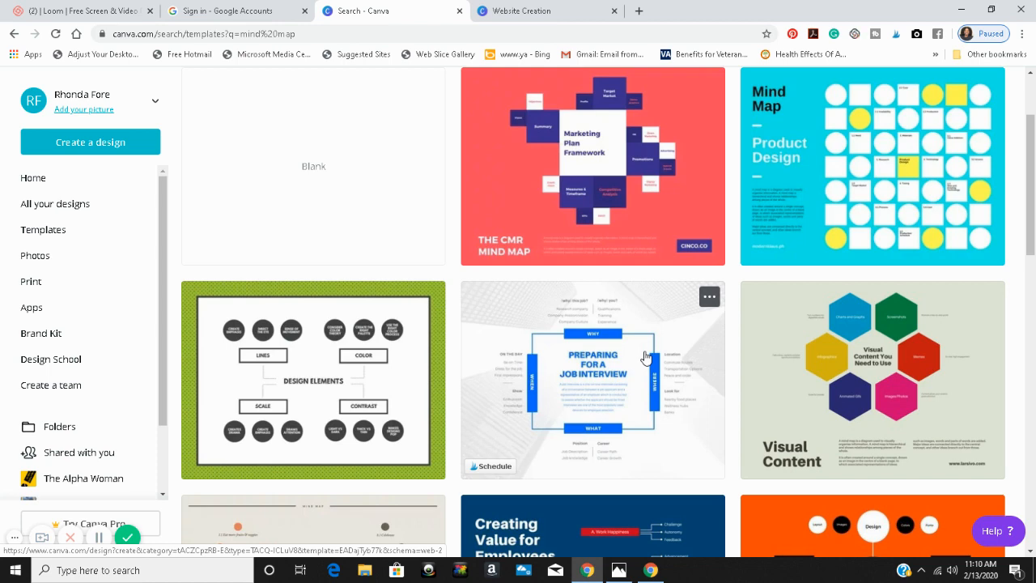
pyautogui.scroll(2, 646, 358)
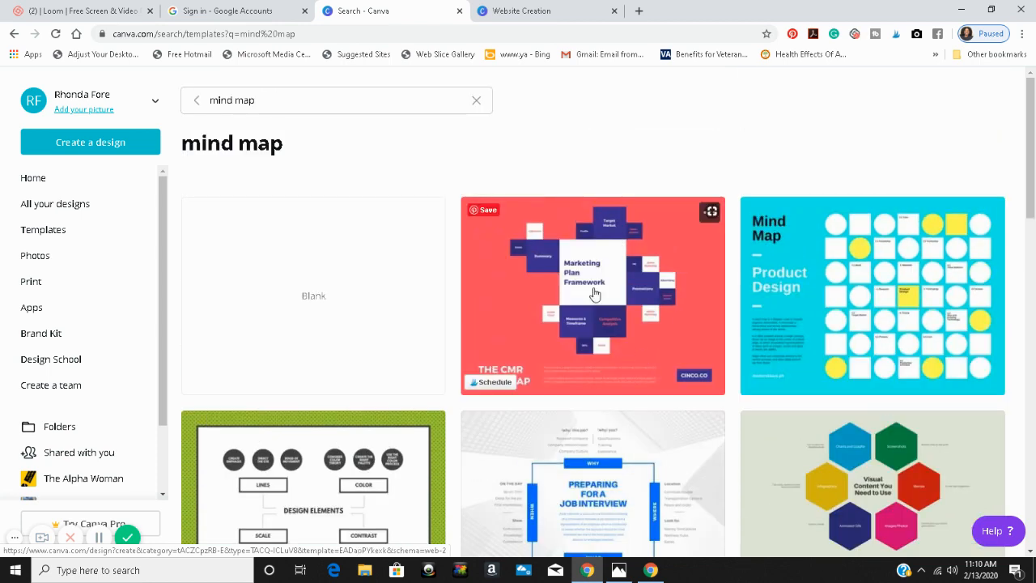
# Switch to the Website Creation design and compare its Social Media Visual Content Ideas page with the Main Animal Classes template page.
pyautogui.click(577, 17)
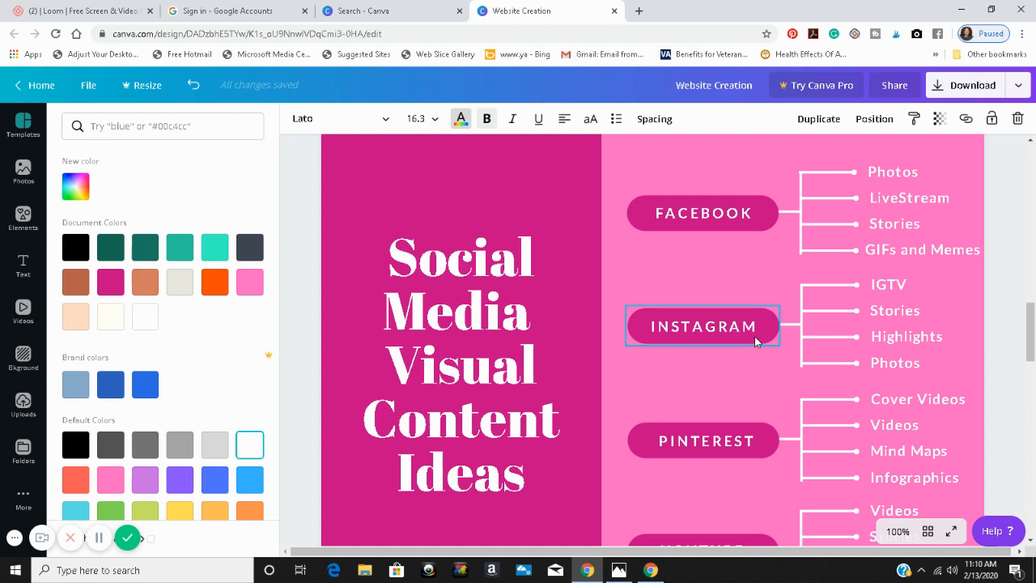
pyautogui.scroll(-1, 755, 338)
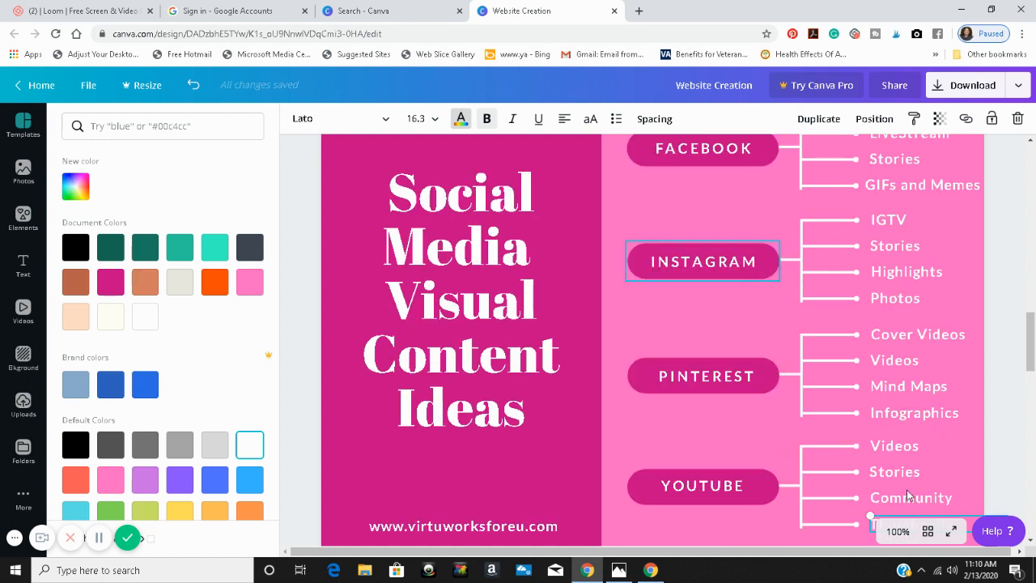
pyautogui.scroll(-5, 892, 487)
pyautogui.scroll(3, 772, 454)
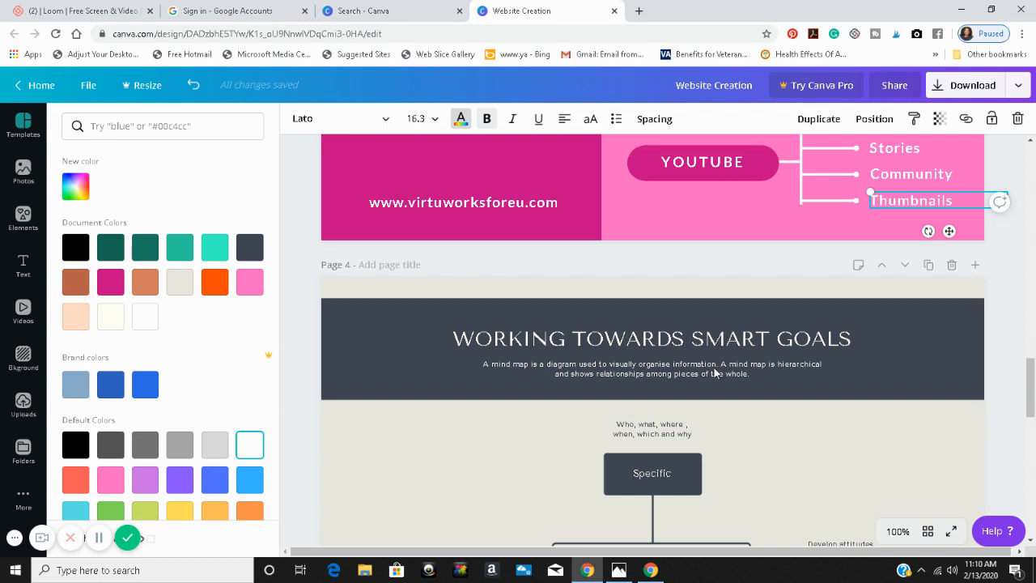
pyautogui.scroll(4, 717, 373)
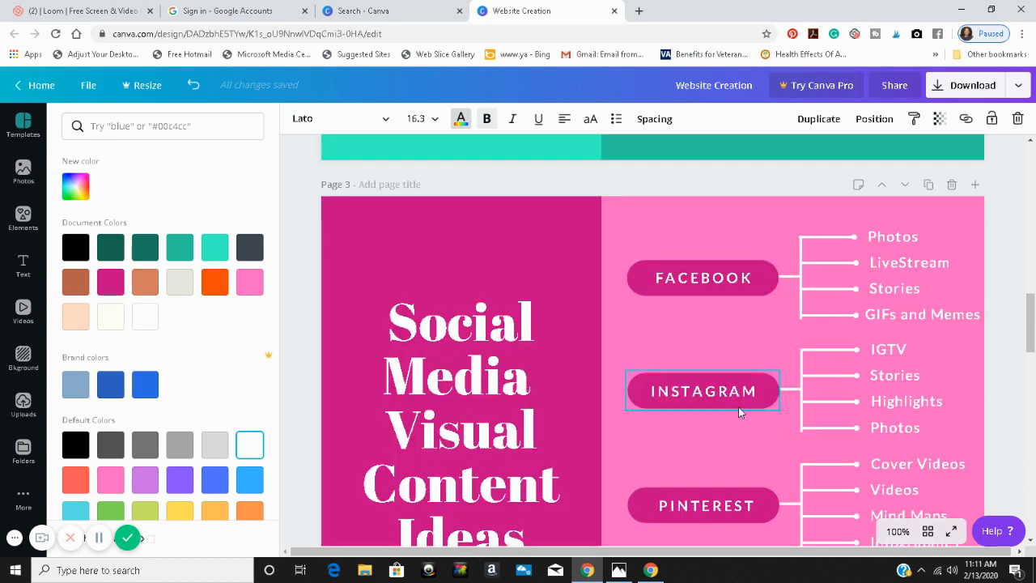
pyautogui.scroll(2, 740, 407)
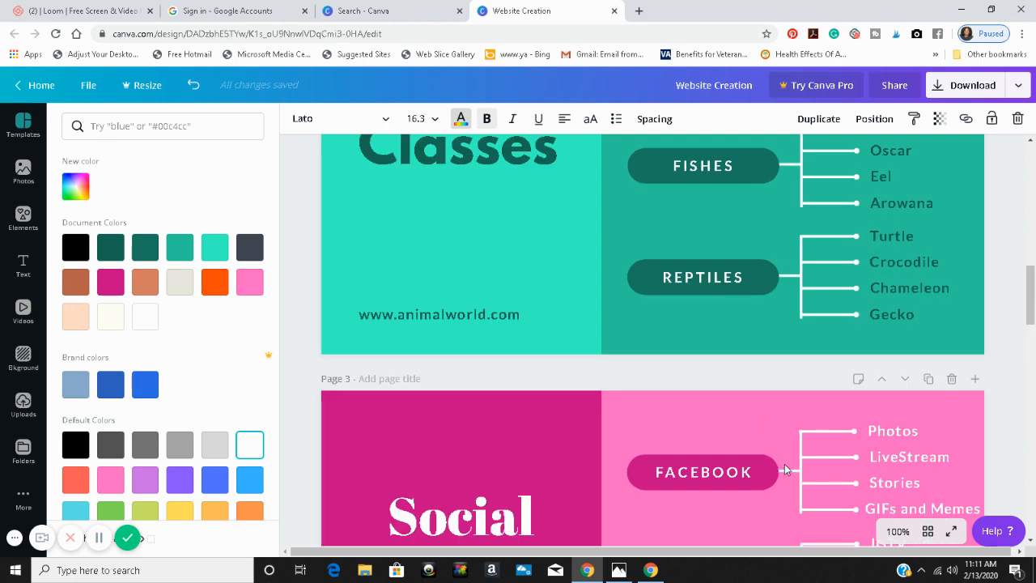
pyautogui.scroll(2, 784, 464)
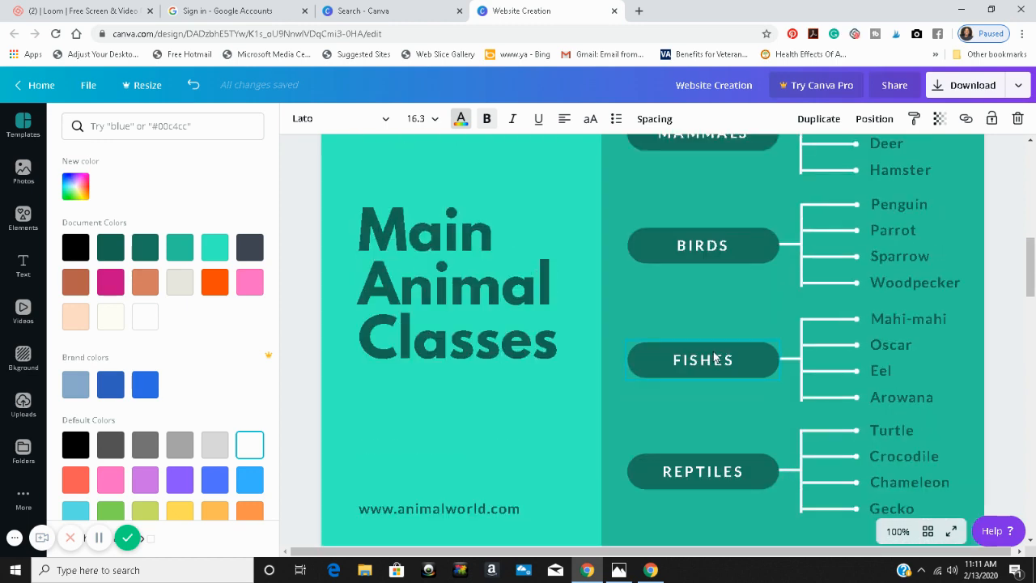
pyautogui.scroll(1, 716, 358)
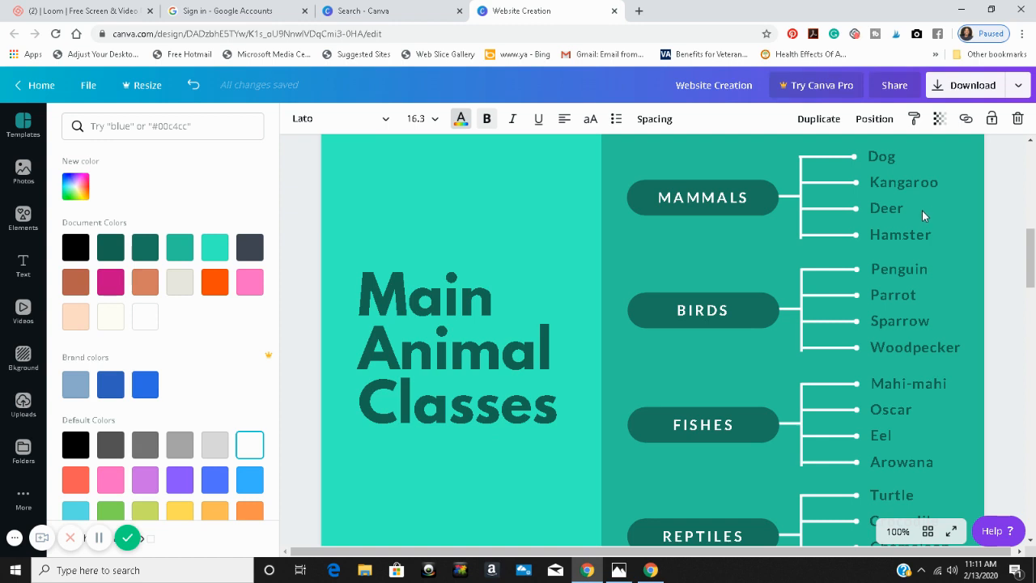
# Examine how the Main Animal Classes layout is adapted on page 3 into a title with Facebook, Instagram, Pinterest and YouTube branches.
pyautogui.scroll(-1, 922, 210)
pyautogui.scroll(-2, 923, 214)
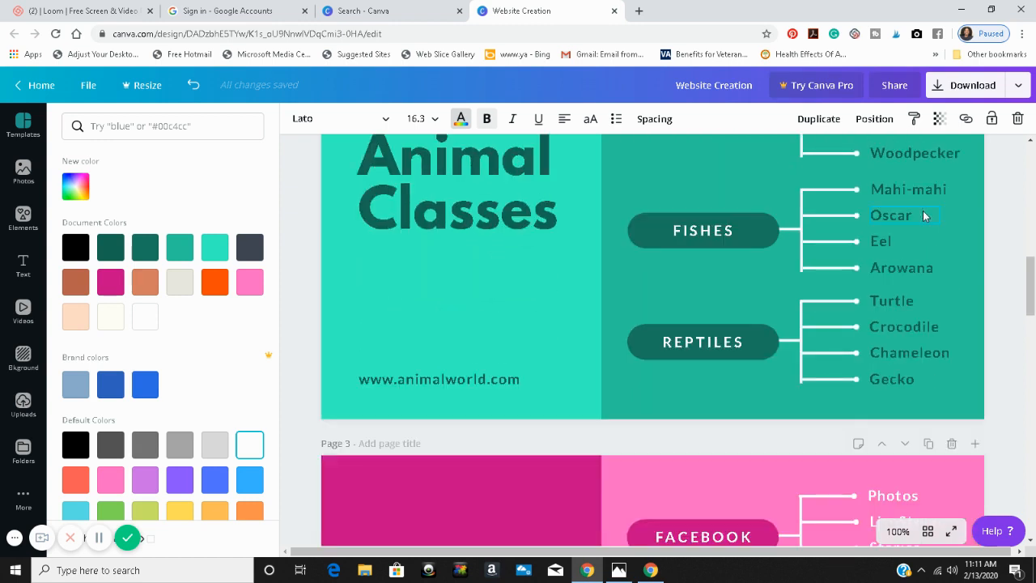
pyautogui.scroll(-1, 925, 215)
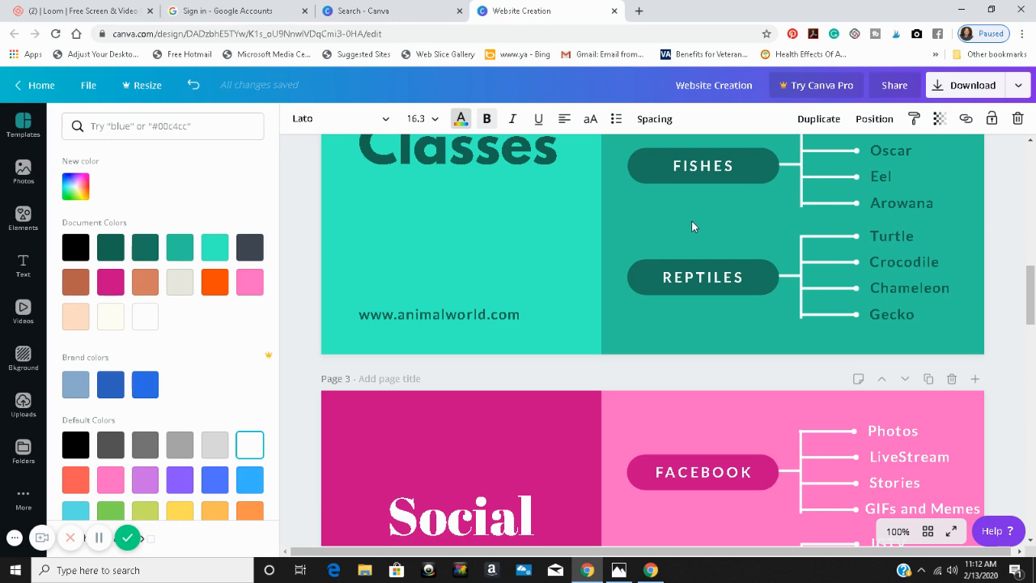
pyautogui.scroll(-4, 692, 221)
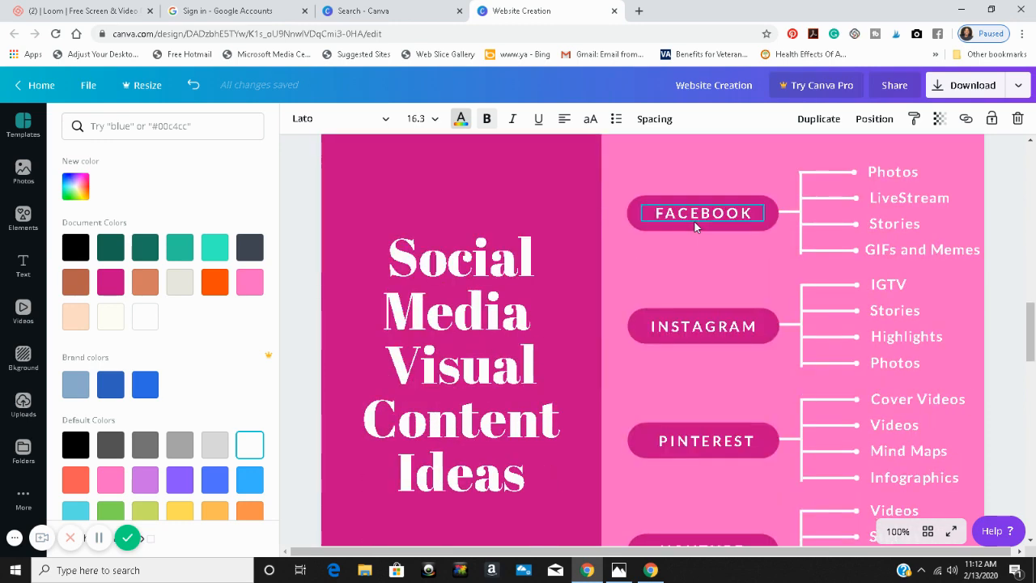
pyautogui.scroll(-1, 697, 220)
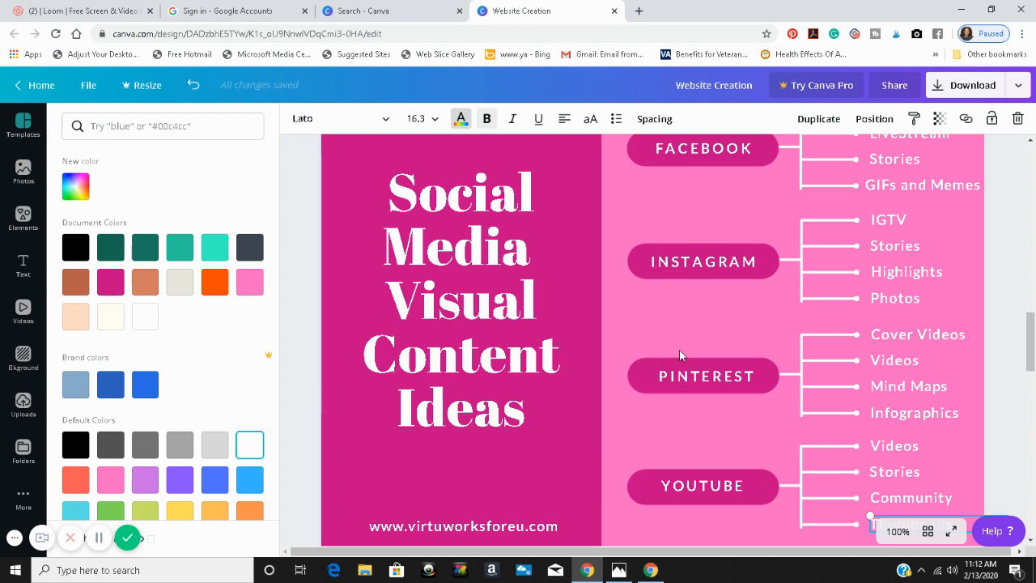
pyautogui.scroll(1, 679, 354)
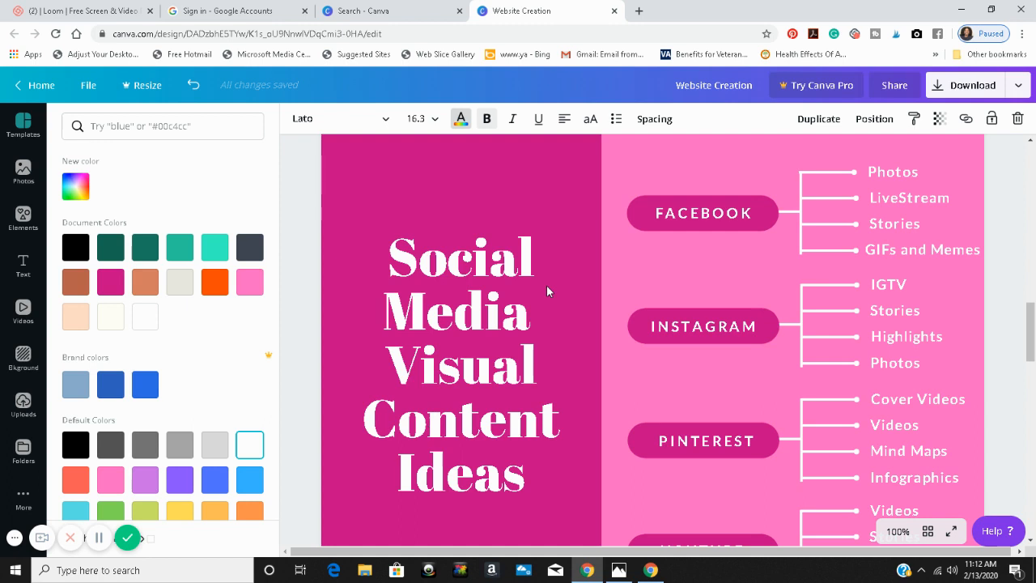
pyautogui.scroll(-1, 546, 292)
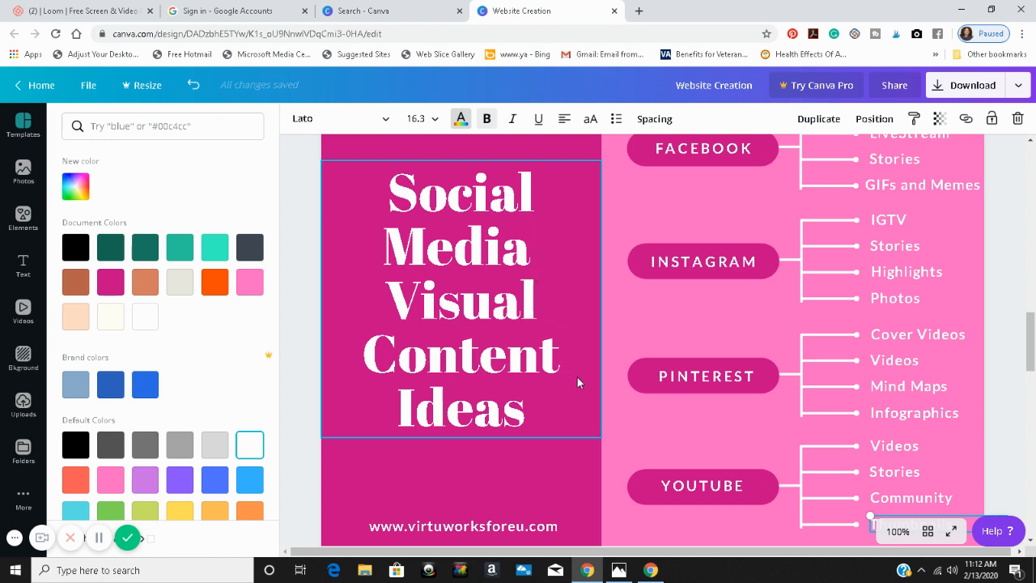
pyautogui.scroll(1, 579, 382)
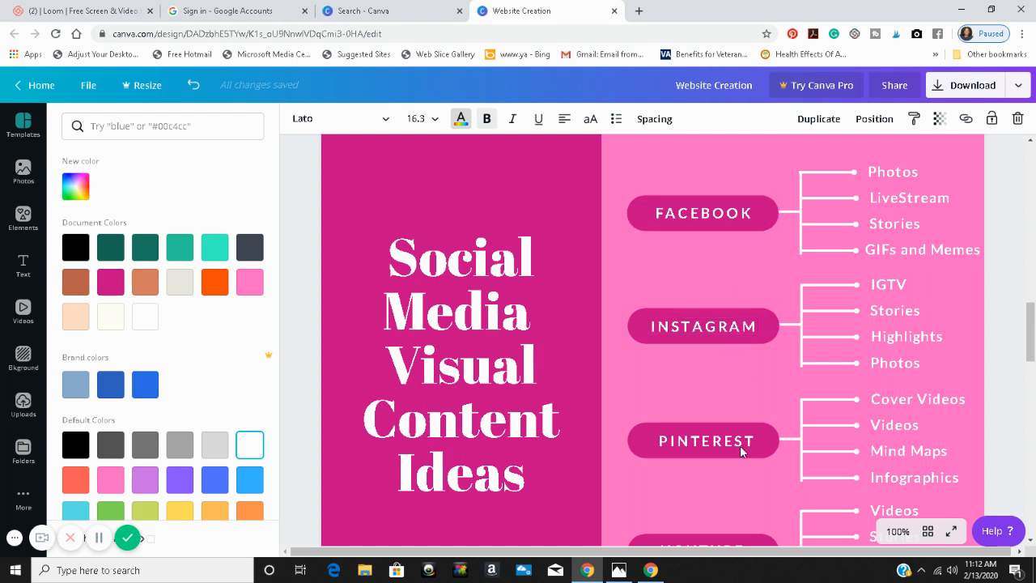
pyautogui.scroll(-1, 740, 449)
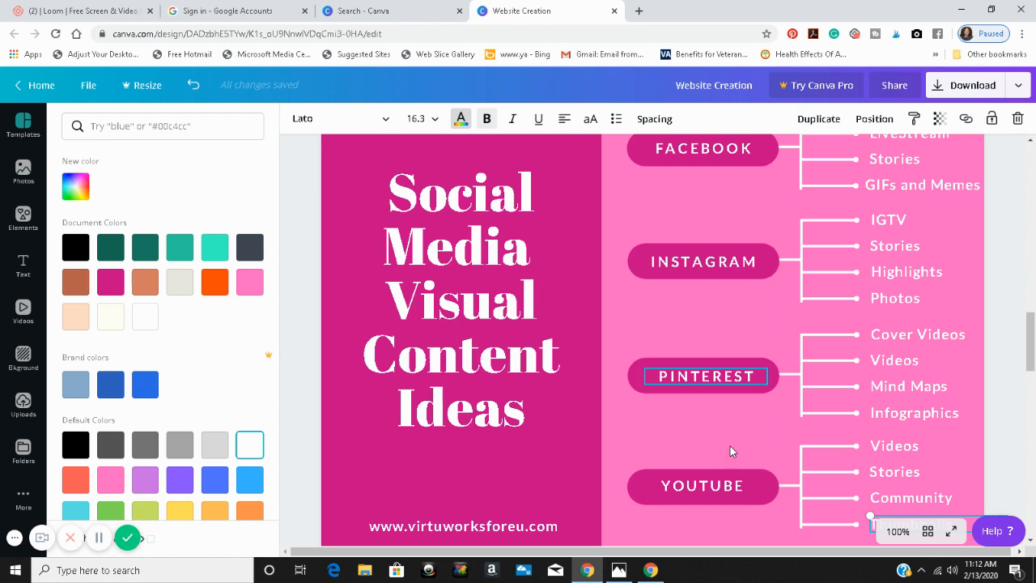
# Review the individual content ideas listed under each social network in the page 3 mind map.
pyautogui.scroll(2, 731, 446)
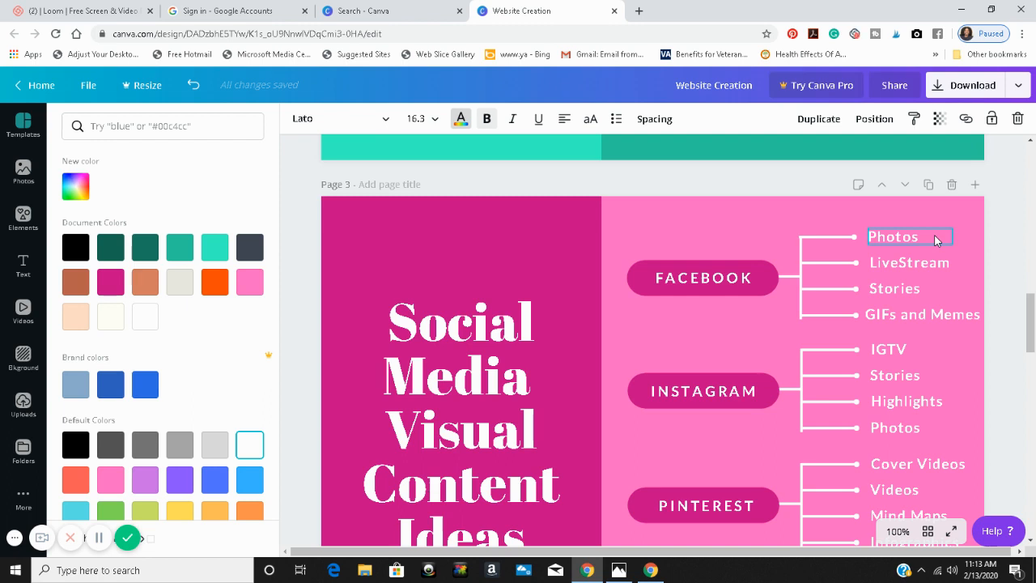
pyautogui.scroll(-2, 936, 240)
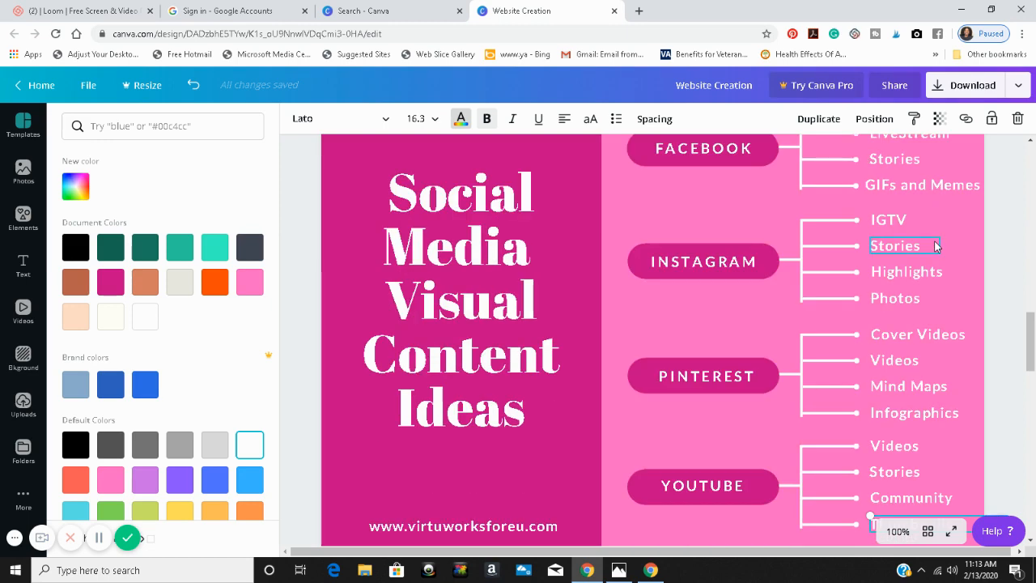
pyautogui.scroll(-2, 935, 243)
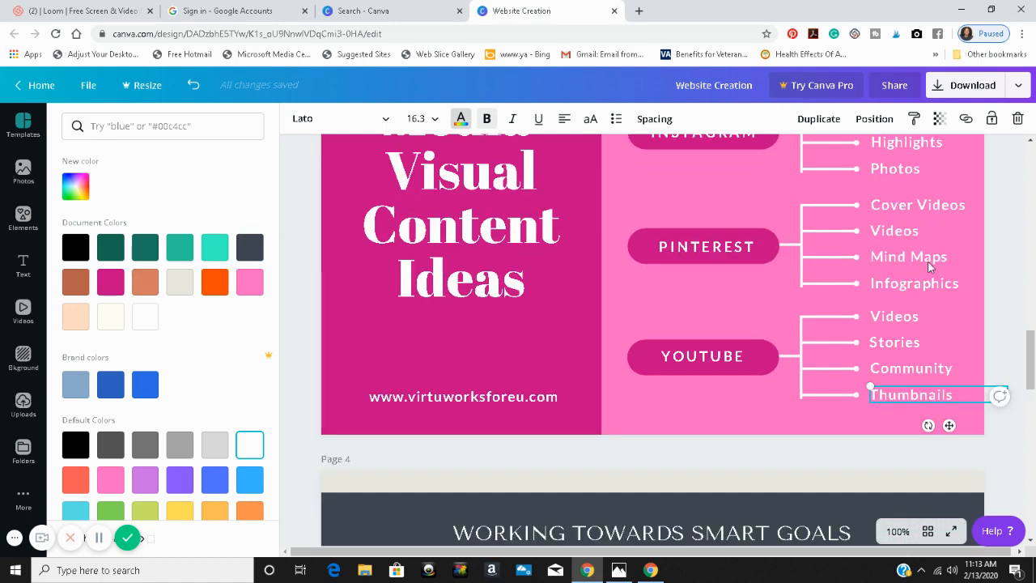
pyautogui.scroll(1, 930, 271)
pyautogui.scroll(1, 928, 280)
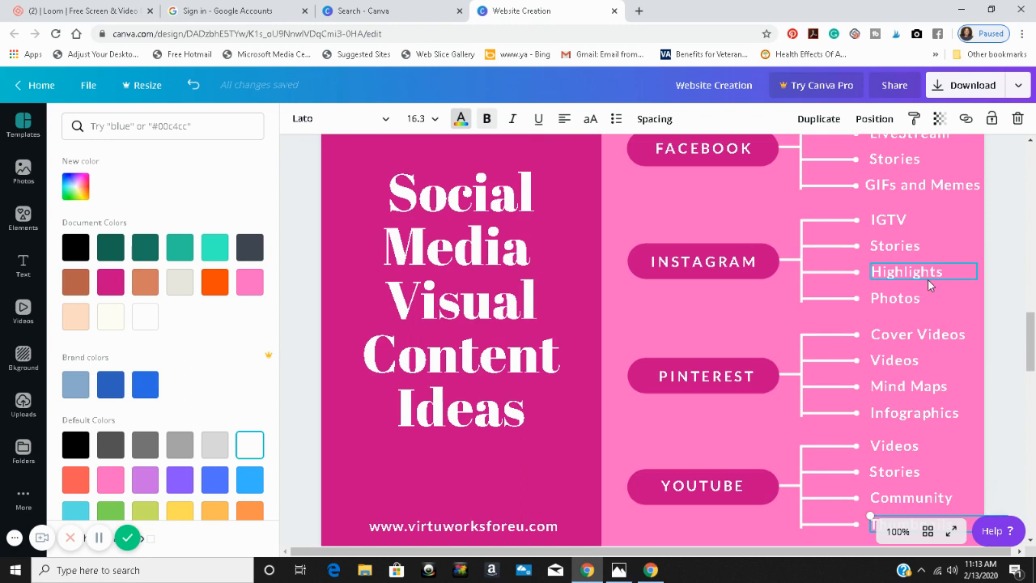
pyautogui.scroll(1, 930, 284)
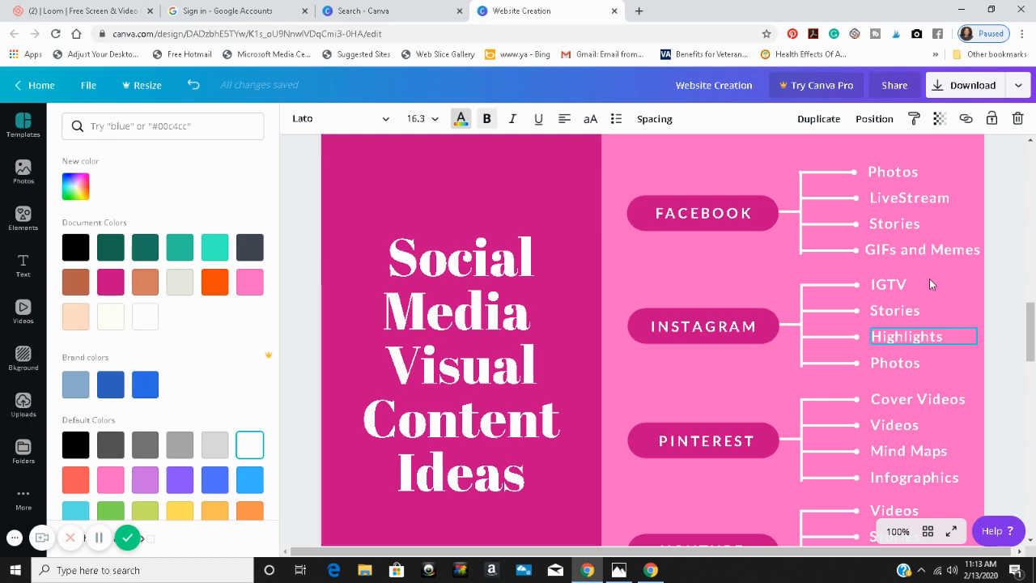
pyautogui.scroll(3, 929, 279)
pyautogui.scroll(1, 929, 277)
pyautogui.scroll(-4, 929, 277)
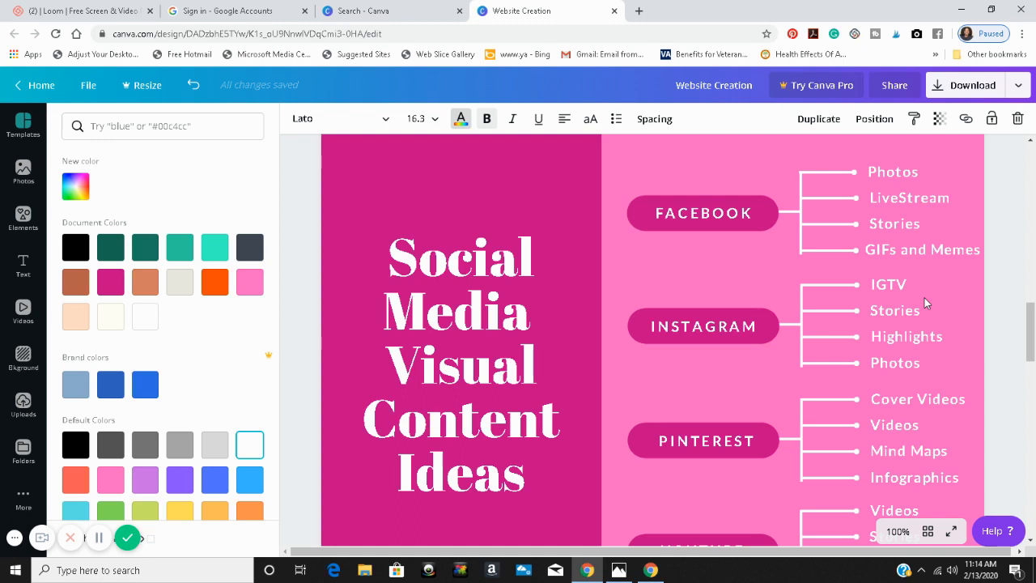
# Switch to the Photos app and show ContentMindMappingYTThumbnail.png in full screen.
pyautogui.click(624, 575)
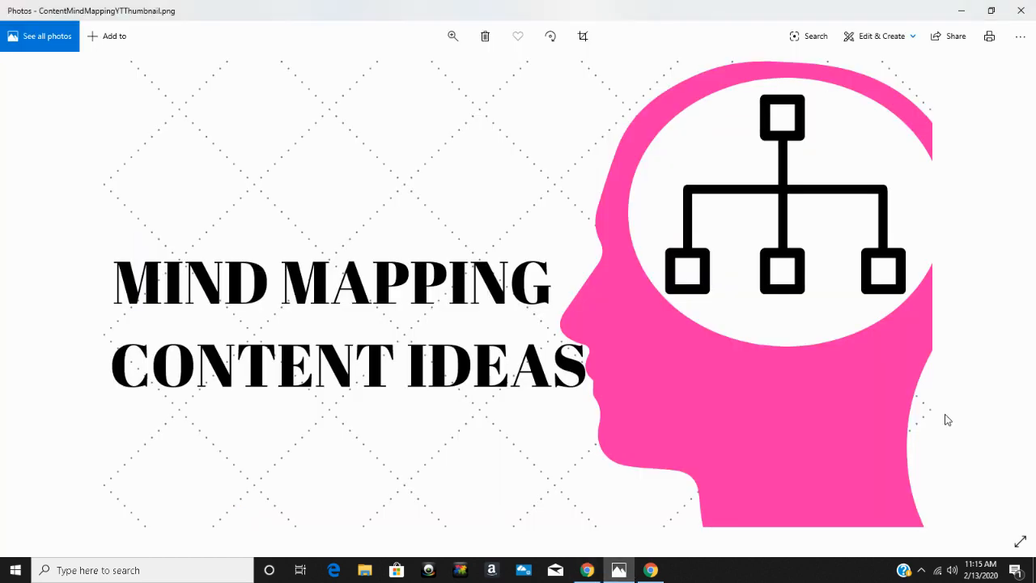
pyautogui.click(1022, 543)
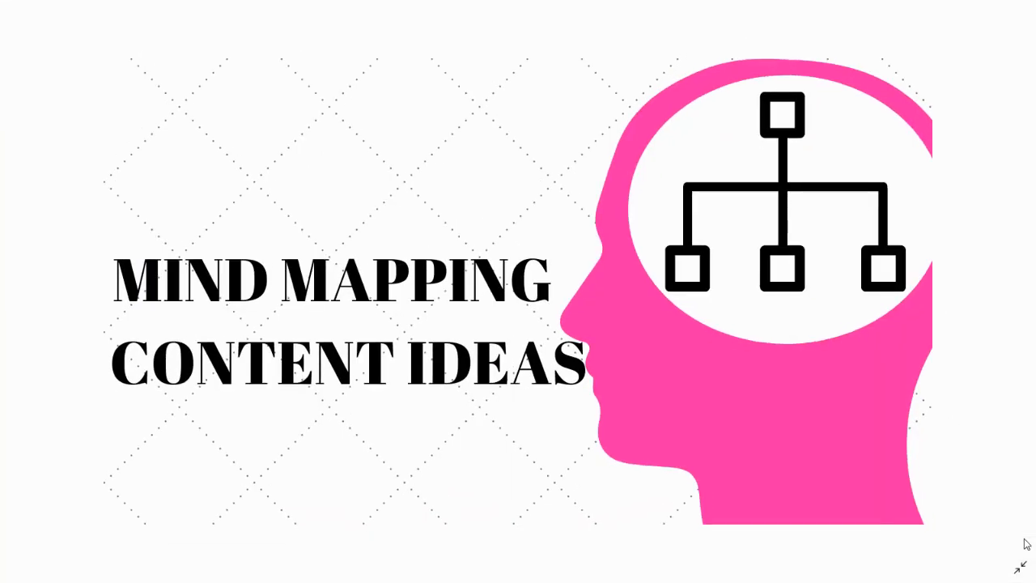